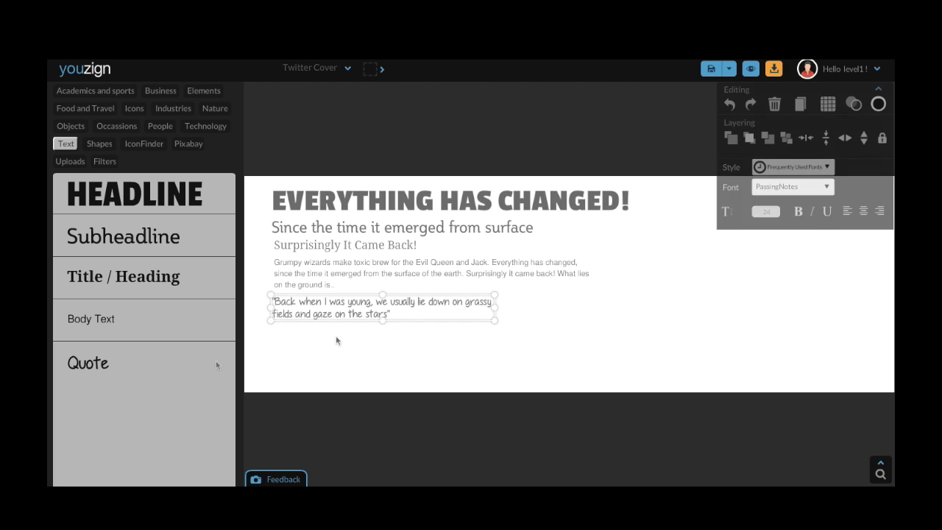
- Deselect, then select the 'Since the time it emerged from surface' subheadline to show its text options
{"action": "left_click", "coordinate": [336, 339]}
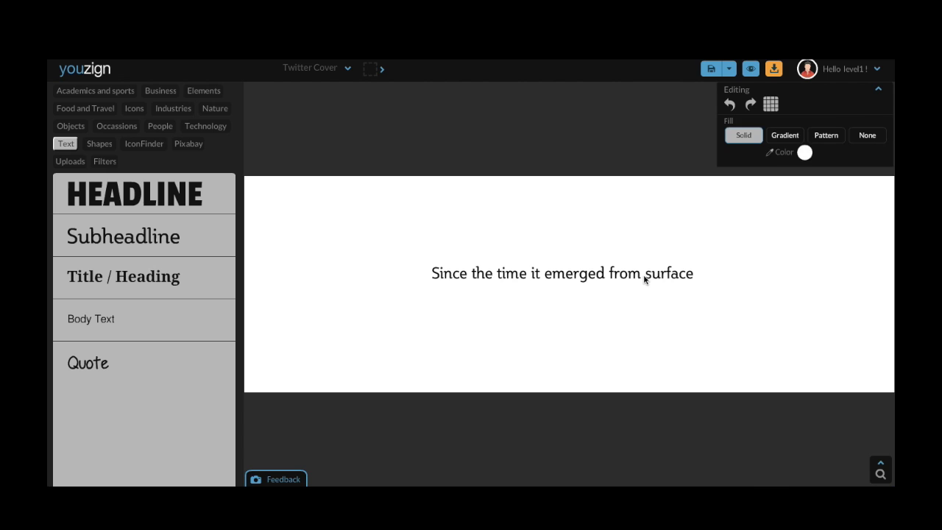
{"action": "left_click", "coordinate": [644, 279]}
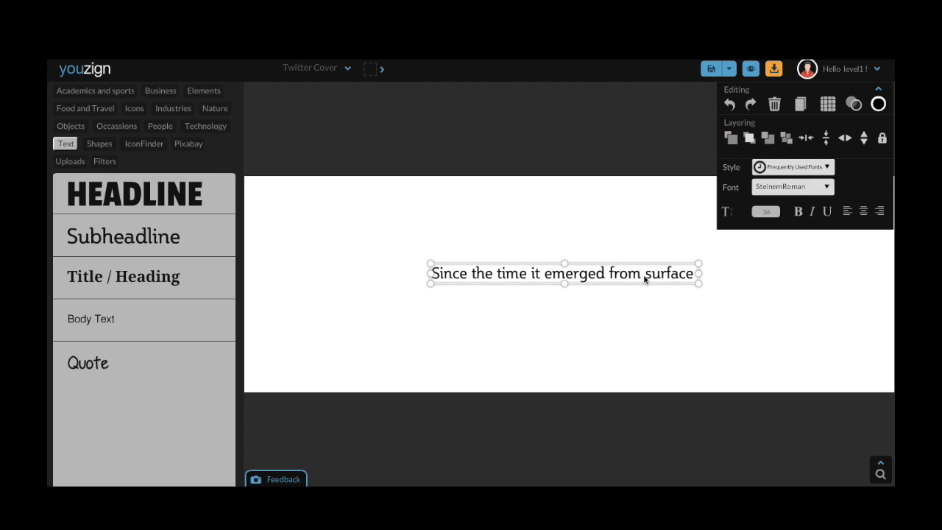
- Set the subheadline's font to Canadian from the Serif style category
{"action": "left_click", "coordinate": [827, 167]}
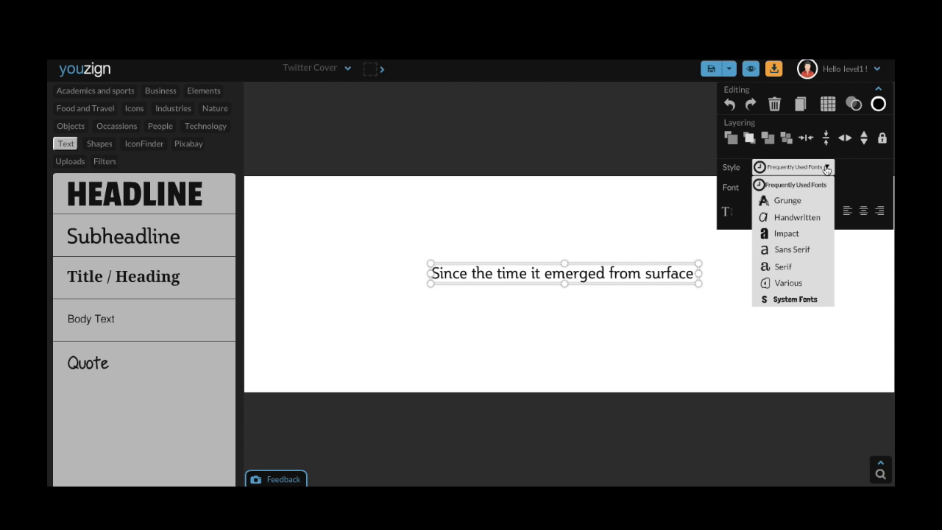
{"action": "left_click", "coordinate": [815, 202]}
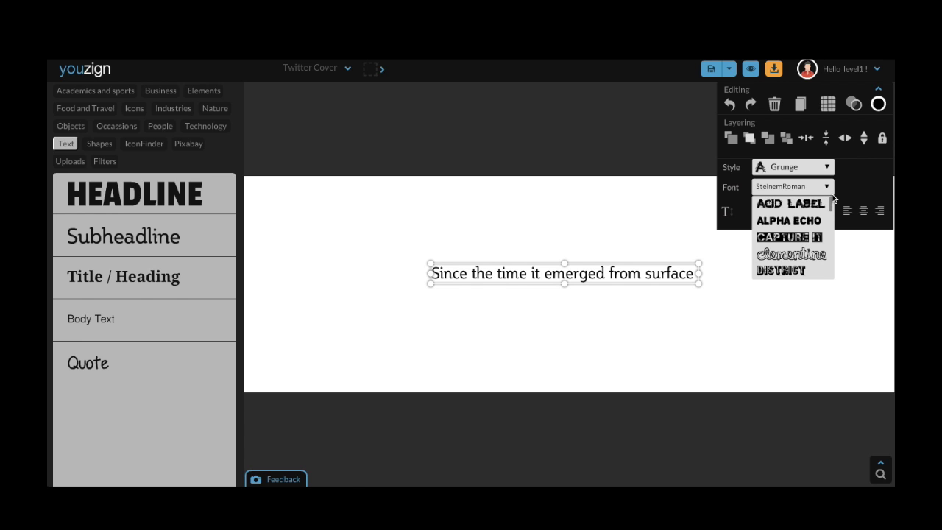
{"action": "left_click", "coordinate": [827, 169]}
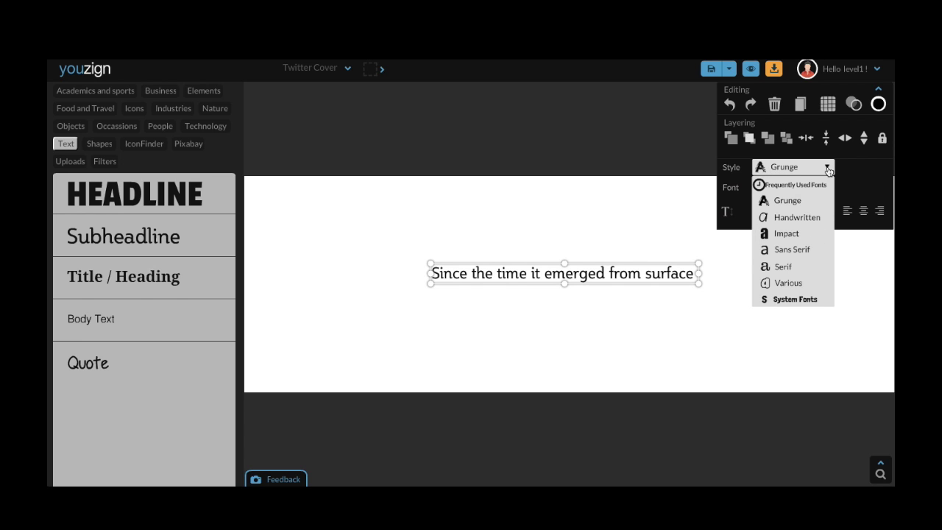
{"action": "left_click", "coordinate": [806, 267]}
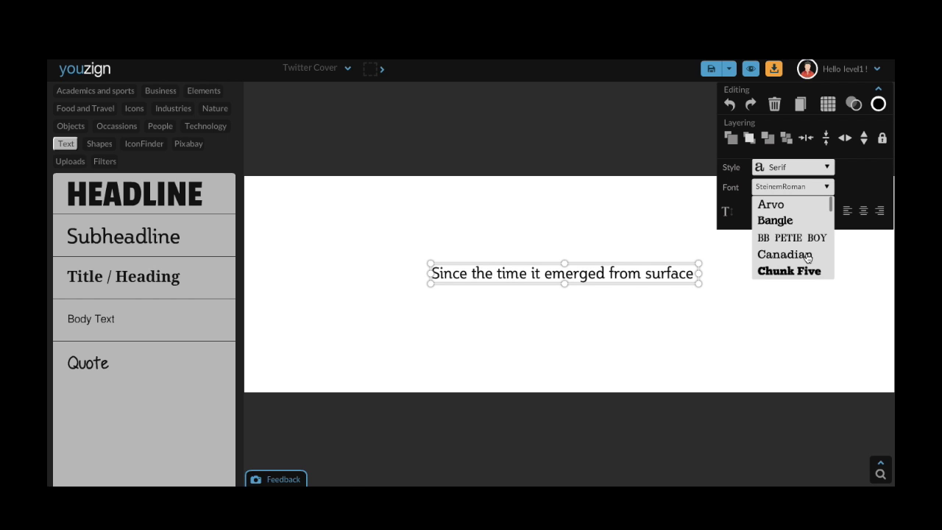
{"action": "left_click", "coordinate": [807, 255]}
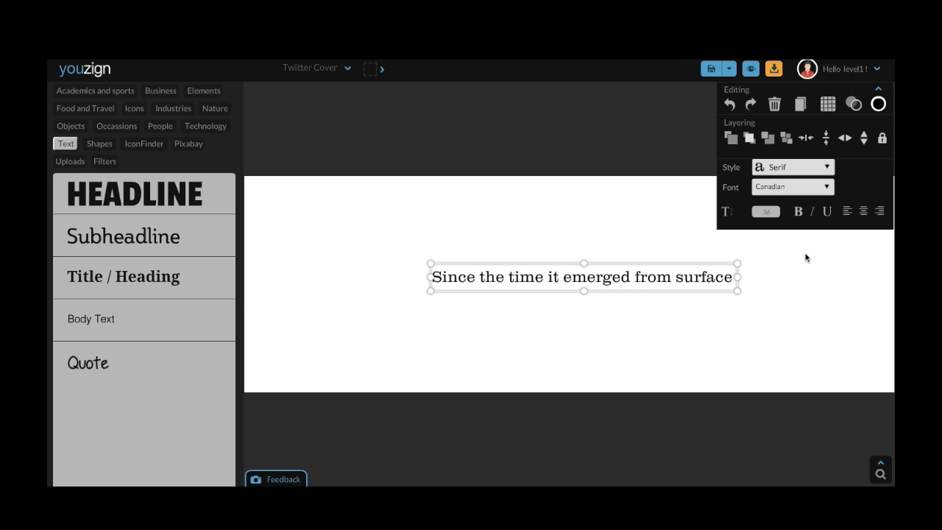
- Replace the old sentence with the text 'Using Youzign'
{"action": "left_click", "coordinate": [726, 278]}
{"action": "key", "text": "BackSpace"}
{"action": "key", "text": "BackSpace"}
{"action": "key", "text": "BackSpace"}
{"action": "key", "text": "BackSpace"}
{"action": "key", "text": "BackSpace"}
{"action": "key", "text": "BackSpace"}
{"action": "key", "text": "BackSpace"}
{"action": "key", "text": "BackSpace"}
{"action": "key", "text": "BackSpace"}
{"action": "key", "text": "BackSpace"}
{"action": "key", "text": "BackSpace"}
{"action": "key", "text": "BackSpace"}
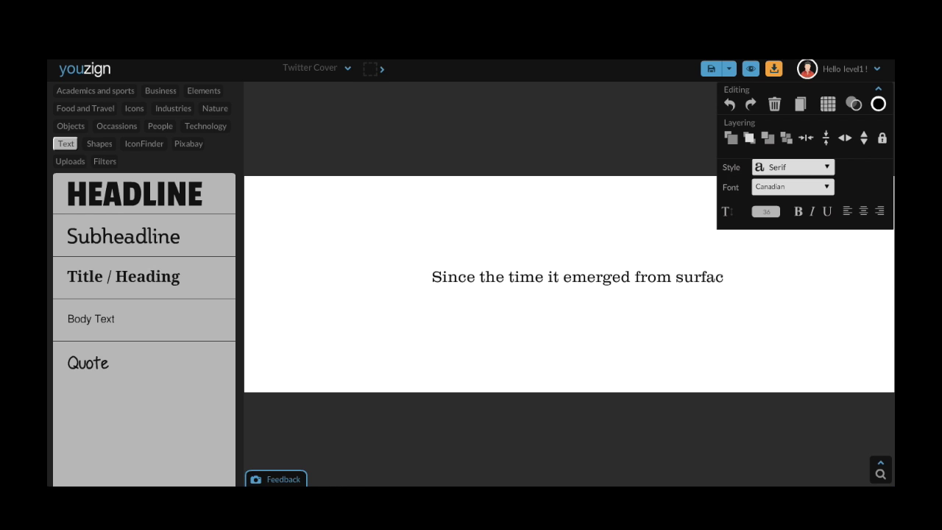
{"action": "key", "text": "BackSpace"}
{"action": "key", "text": "BackSpace"}
{"action": "key", "text": "BackSpace"}
{"action": "key", "text": "BackSpace"}
{"action": "key", "text": "BackSpace"}
{"action": "key", "text": "BackSpace"}
{"action": "key", "text": "BackSpace"}
{"action": "key", "text": "BackSpace"}
{"action": "key", "text": "BackSpace"}
{"action": "key", "text": "BackSpace"}
{"action": "key", "text": "BackSpace"}
{"action": "key", "text": "BackSpace"}
{"action": "key", "text": "BackSpace"}
{"action": "key", "text": "BackSpace"}
{"action": "key", "text": "BackSpace"}
{"action": "key", "text": "BackSpace"}
{"action": "key", "text": "BackSpace"}
{"action": "key", "text": "BackSpace"}
{"action": "key", "text": "BackSpace"}
{"action": "key", "text": "BackSpace"}
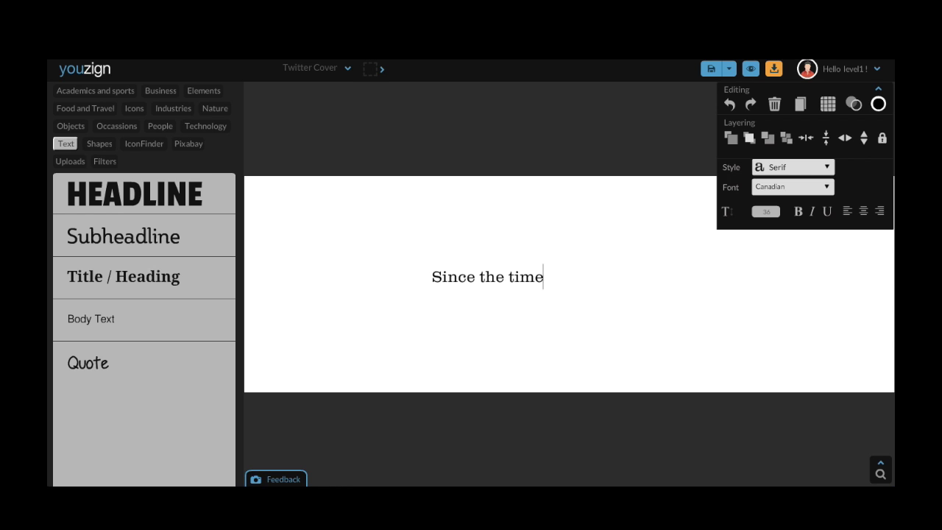
{"action": "key", "text": "BackSpace"}
{"action": "key", "text": "BackSpace"}
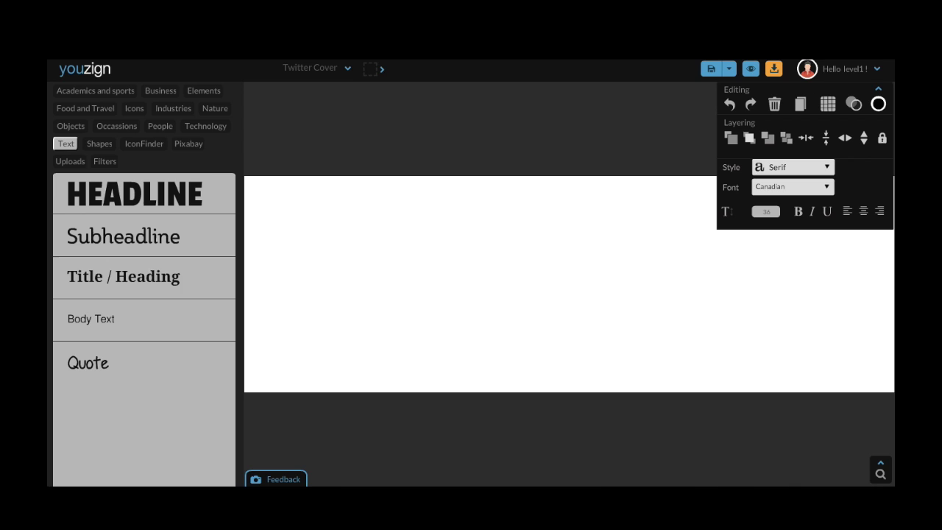
{"action": "type", "text": "Using Youzign"}
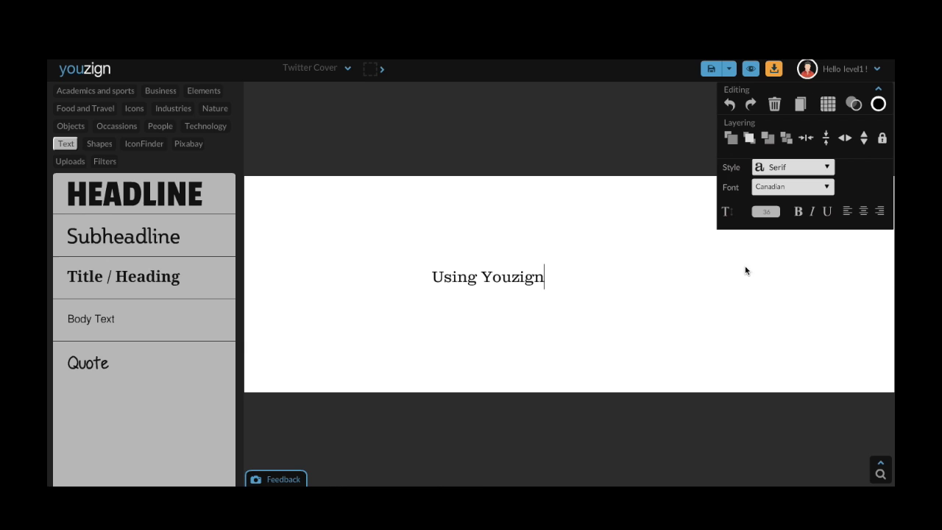
- Re-enter font size 36, then enlarge the text box and nudge it down-right
{"action": "left_click", "coordinate": [769, 213]}
{"action": "type", "text": "36"}
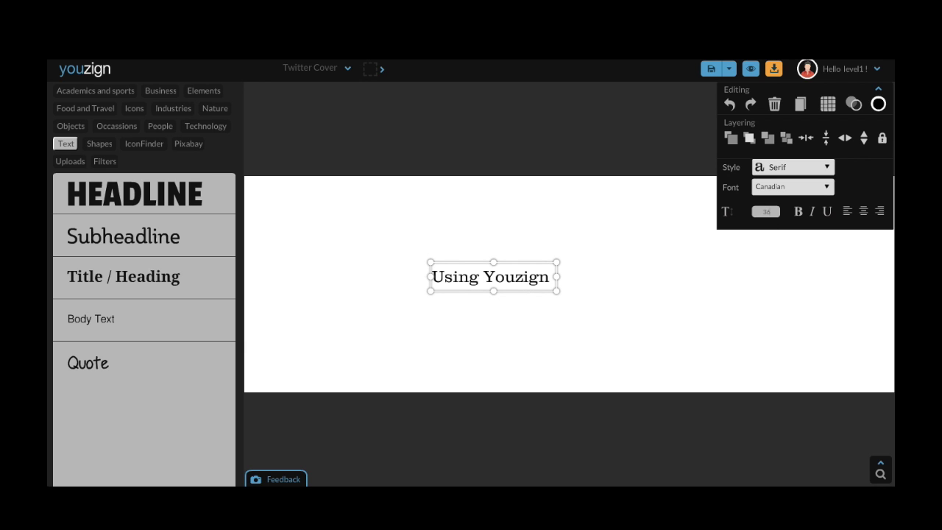
{"action": "key", "text": "BackSpace"}
{"action": "key", "text": "BackSpace"}
{"action": "type", "text": "3"}
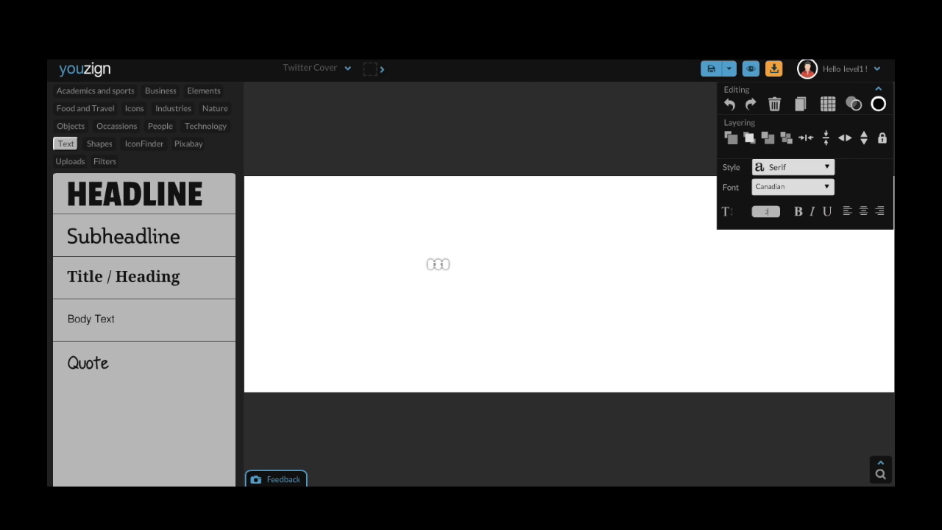
{"action": "type", "text": "6"}
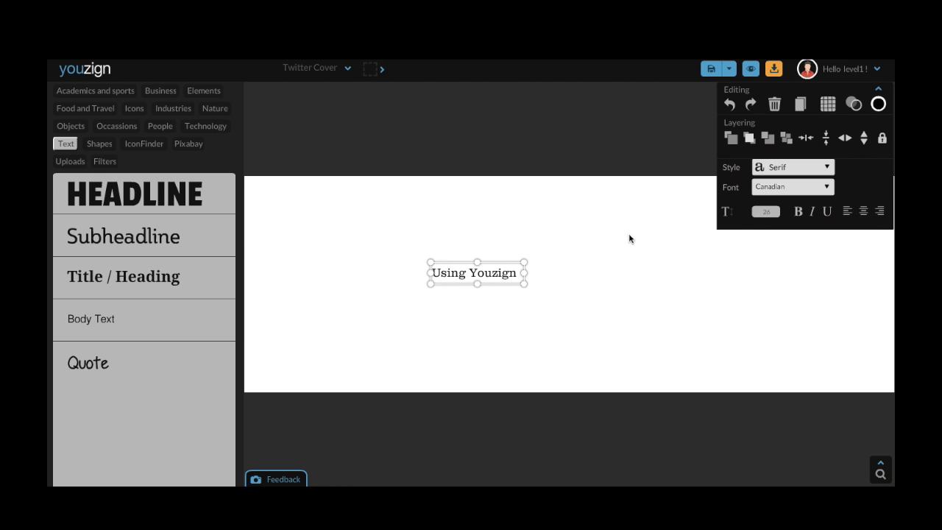
{"action": "left_click_drag", "start_coordinate": [524, 258], "coordinate": [627, 231]}
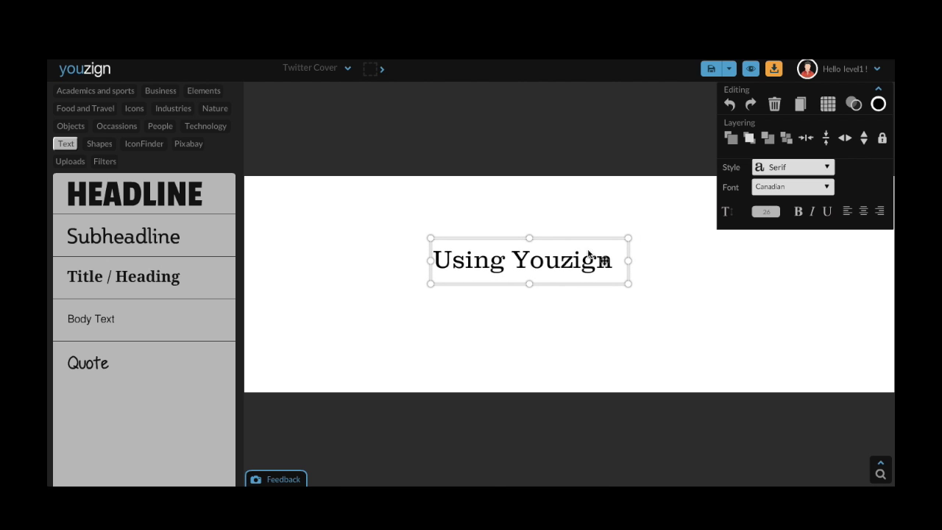
{"action": "left_click_drag", "start_coordinate": [592, 267], "coordinate": [616, 293]}
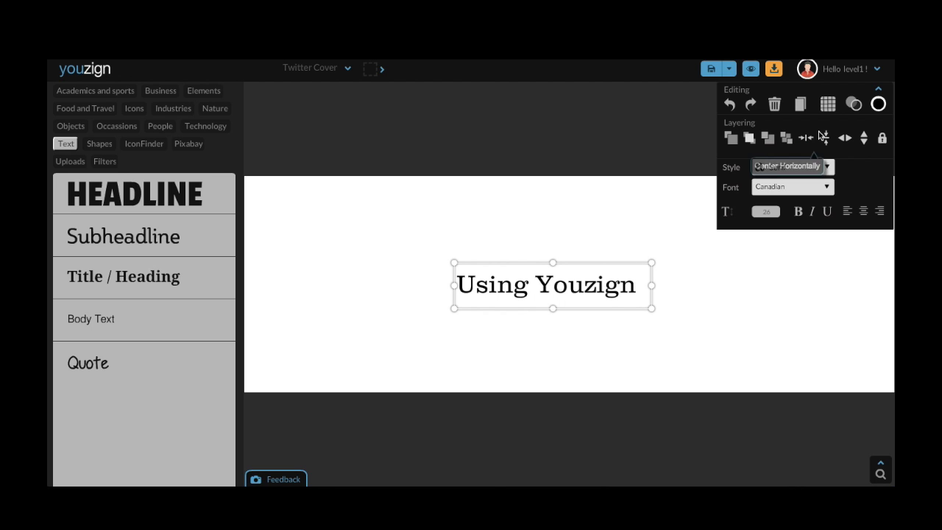
- Colour the 'Using Youzign' text green (19af49)
{"action": "left_click", "coordinate": [879, 103]}
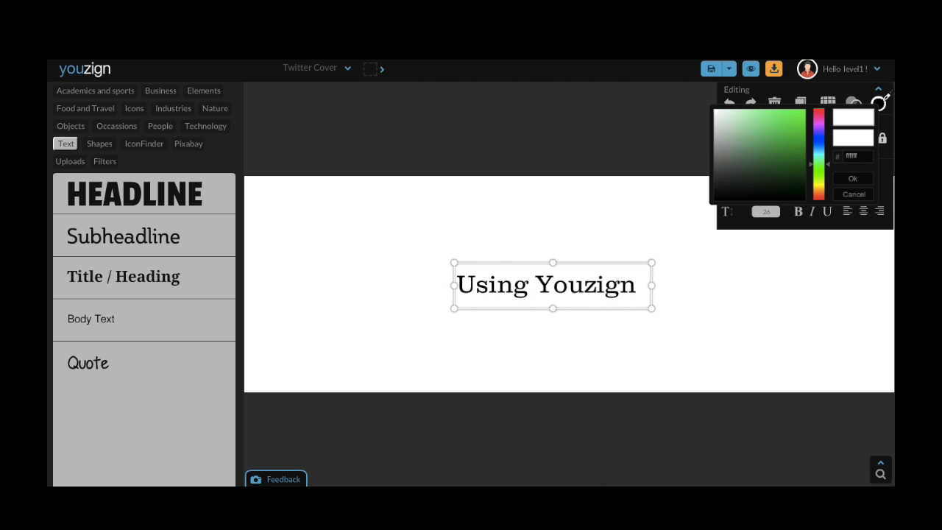
{"action": "left_click_drag", "start_coordinate": [803, 137], "coordinate": [788, 139]}
{"action": "left_click", "coordinate": [787, 140]}
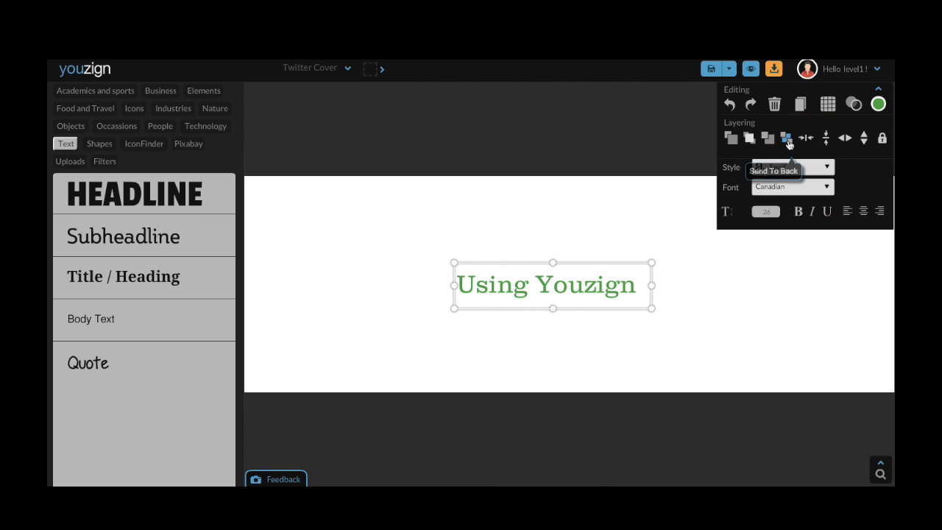
- Drag the text's opacity slider toward 55%
{"action": "left_click", "coordinate": [854, 104]}
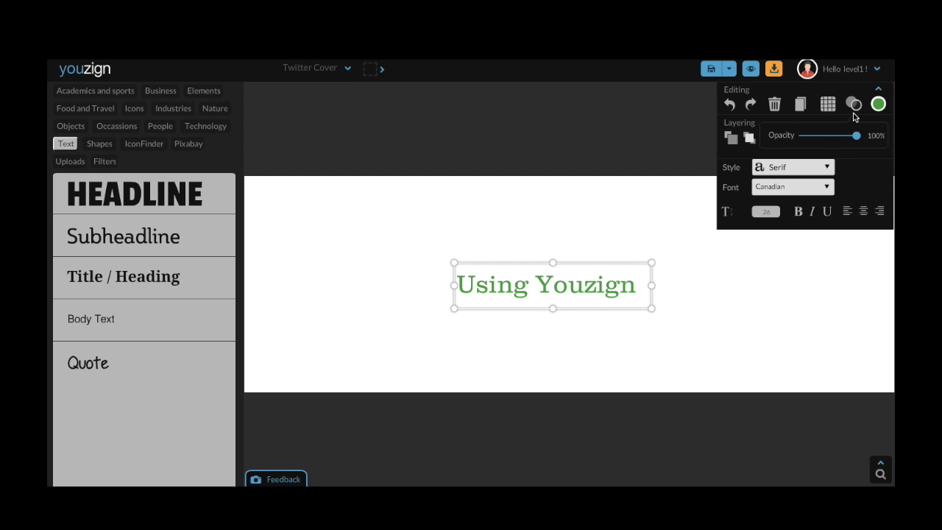
{"action": "mouse_move", "coordinate": [856, 137]}
{"action": "left_mouse_down"}
{"action": "mouse_move", "coordinate": [803, 145]}
{"action": "mouse_move", "coordinate": [862, 154]}
{"action": "left_mouse_up"}
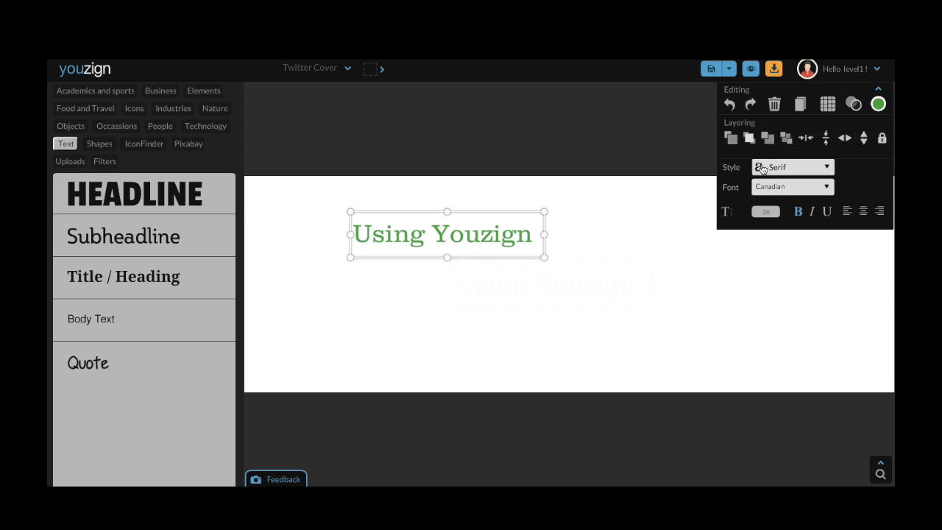
- Centre the text horizontally and vertically, trying both flips and reverting them
{"action": "left_click", "coordinate": [808, 142]}
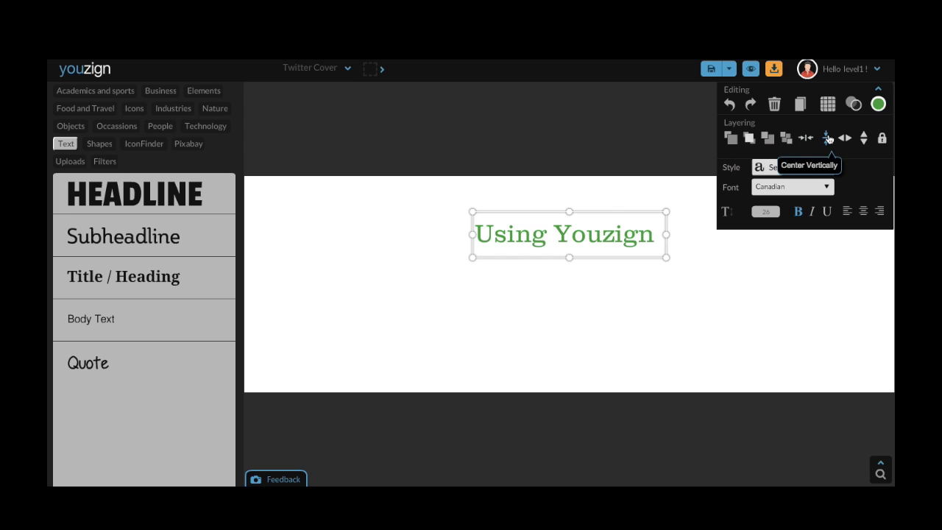
{"action": "left_click", "coordinate": [827, 138]}
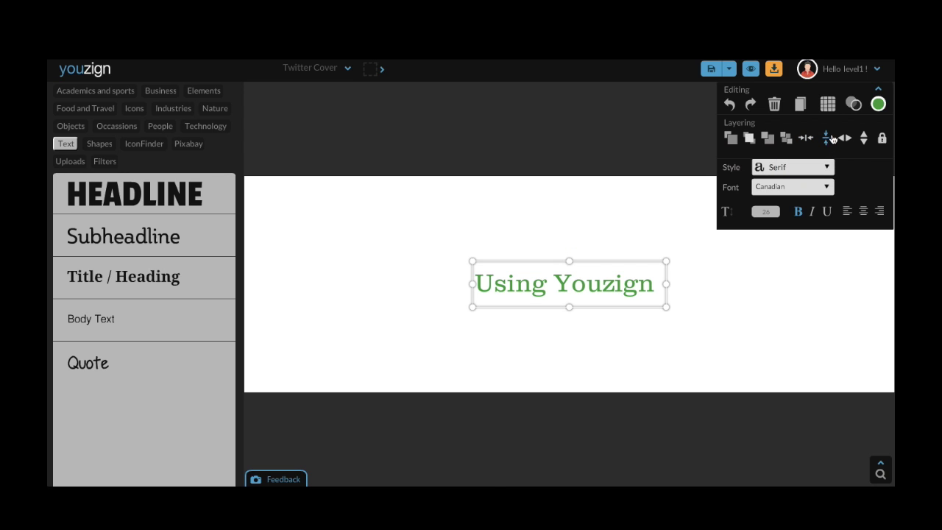
{"action": "left_click", "coordinate": [844, 138]}
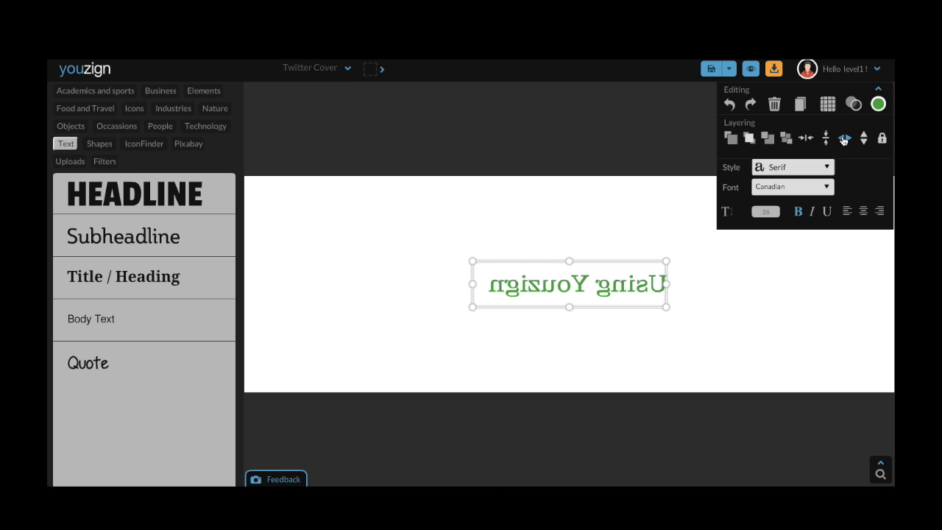
{"action": "left_click", "coordinate": [863, 139]}
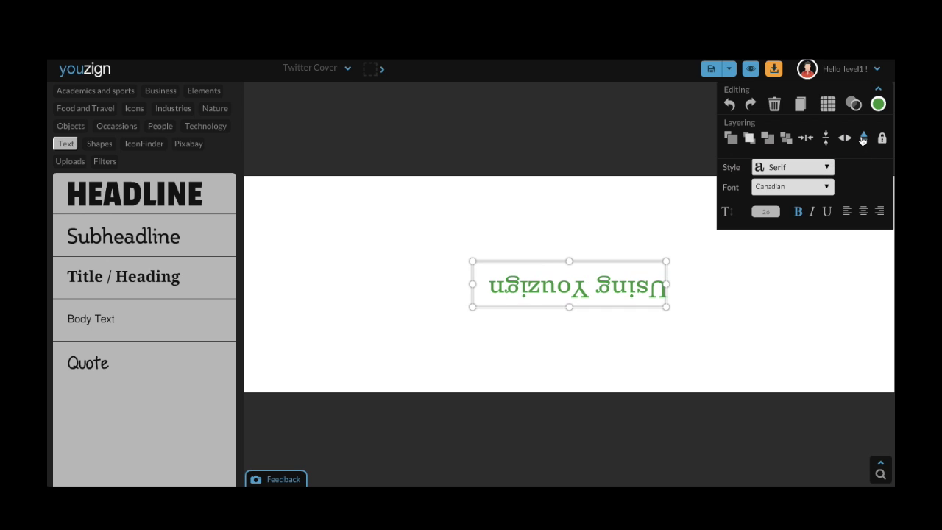
{"action": "left_click", "coordinate": [863, 139]}
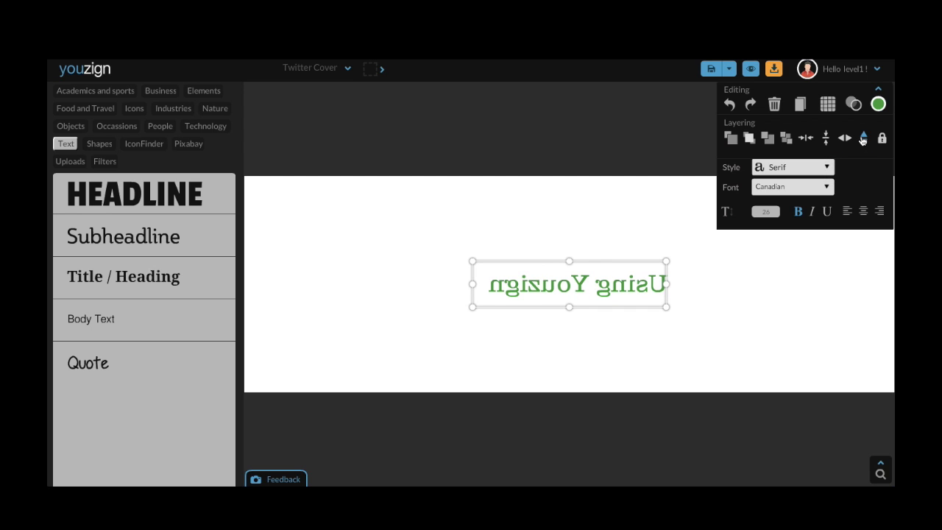
{"action": "left_click", "coordinate": [844, 140]}
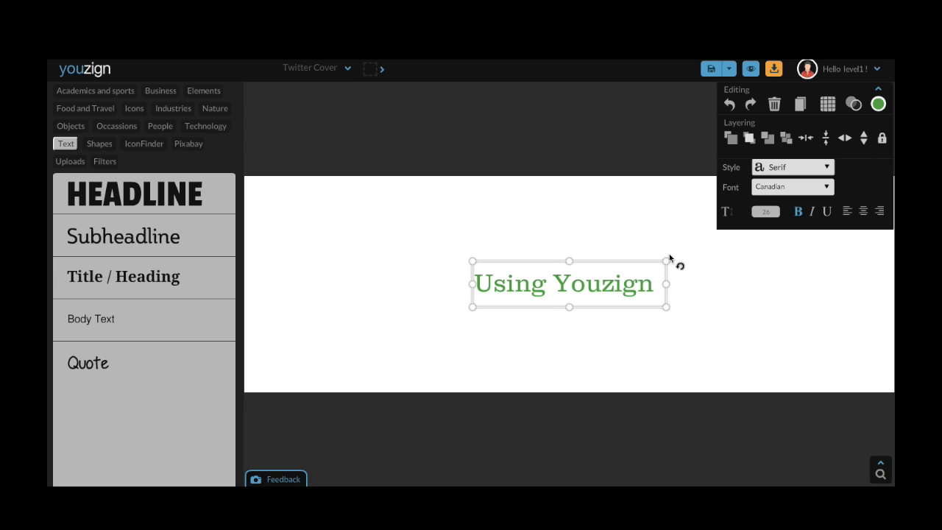
- Rotate the 'Using Youzign' text slightly counter-clockwise
{"action": "mouse_move", "coordinate": [668, 256]}
{"action": "left_mouse_down"}
{"action": "mouse_move", "coordinate": [606, 225]}
{"action": "mouse_move", "coordinate": [624, 199]}
{"action": "mouse_move", "coordinate": [658, 218]}
{"action": "mouse_move", "coordinate": [673, 257]}
{"action": "left_mouse_up"}
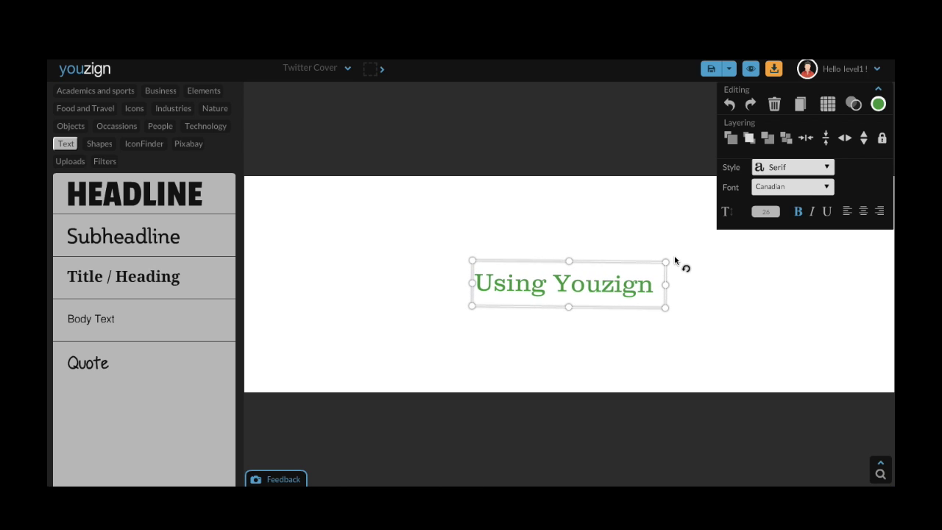